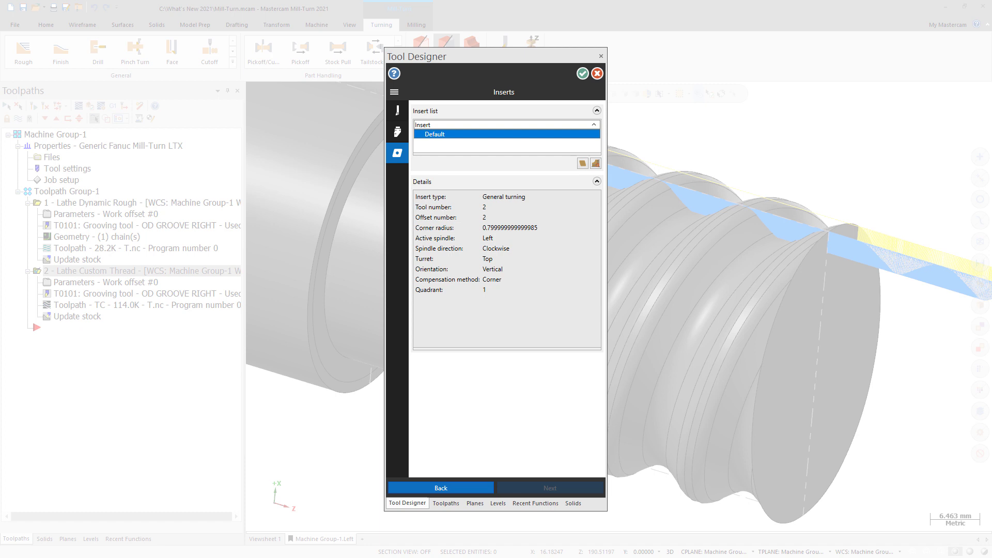
Show the Default insert's context menu on the Inserts page, then dismiss it.
right_click(458, 134)
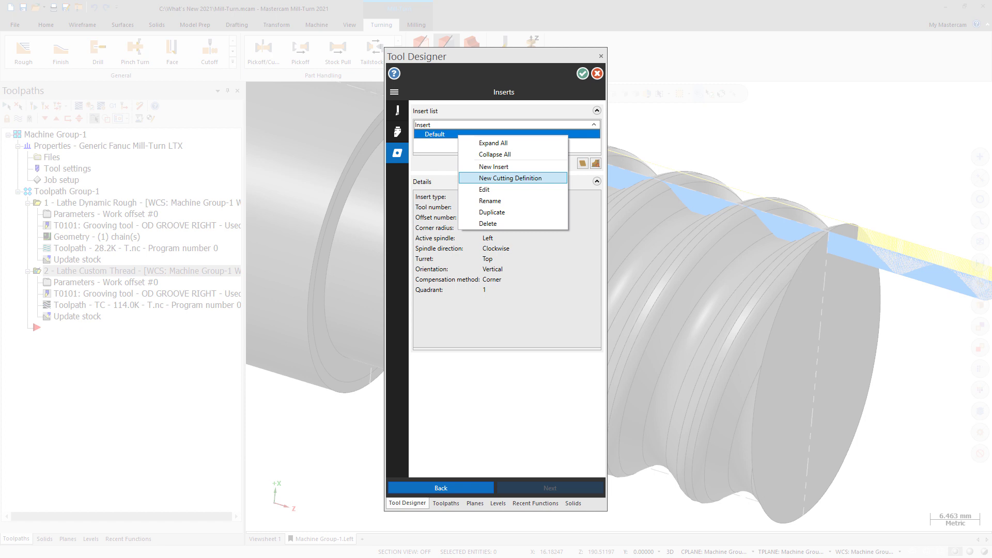
key(Escape)
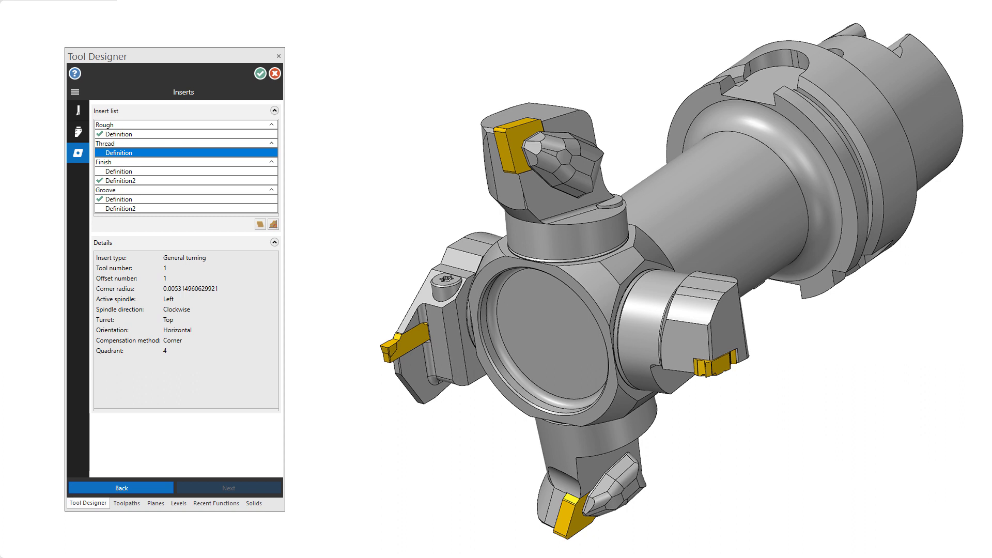
Show the New Insert options for the Rough insert on the four-insert tool.
right_click(150, 125)
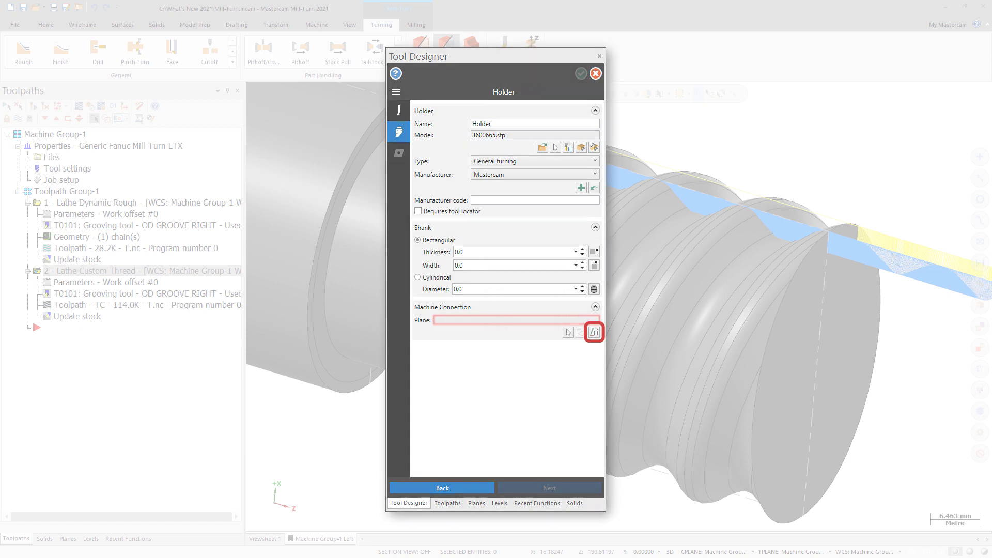
Open the Plane Selection dialog for the holder's Machine Connection plane.
click(594, 332)
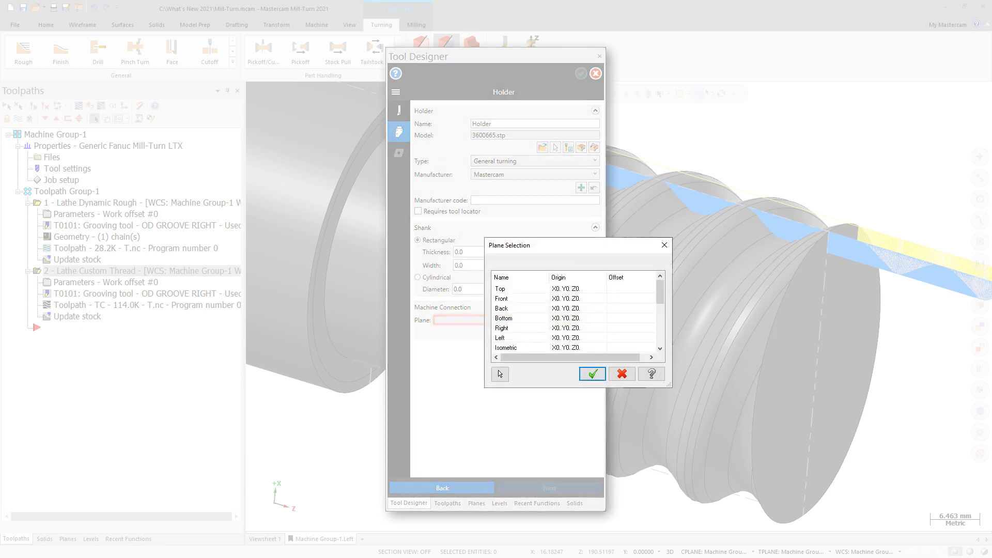